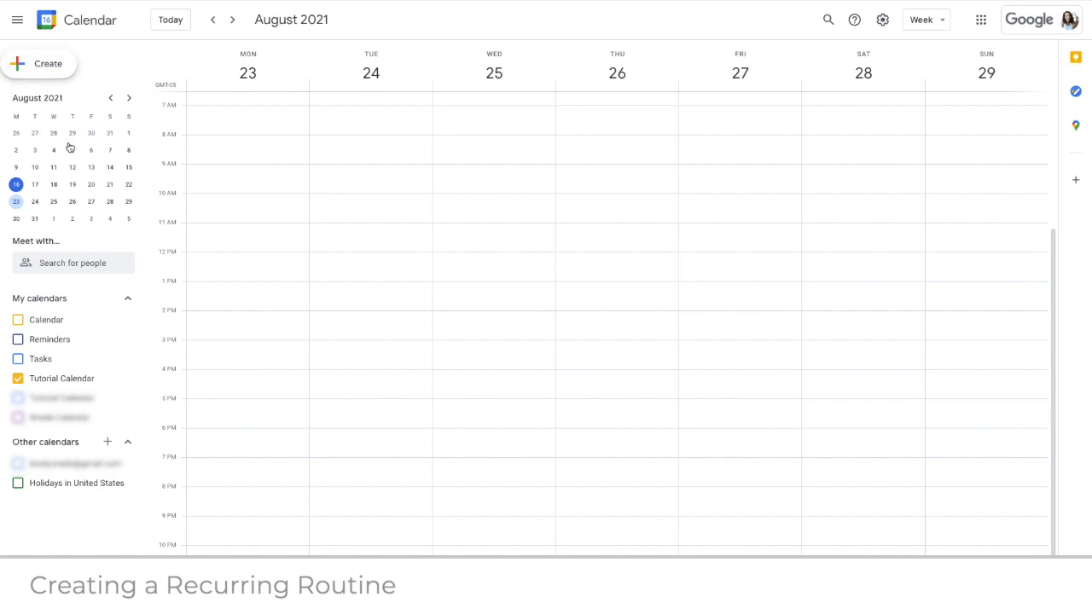
Create a new event on the calendar, expand it to the full event options and title it "Meal Planning".
click(378, 209)
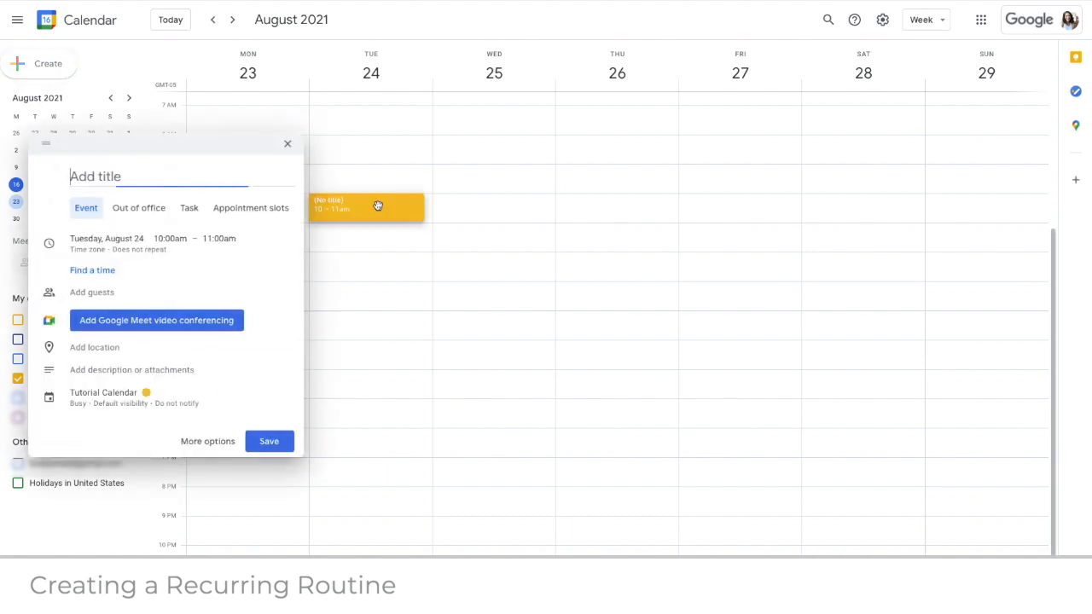
click(38, 66)
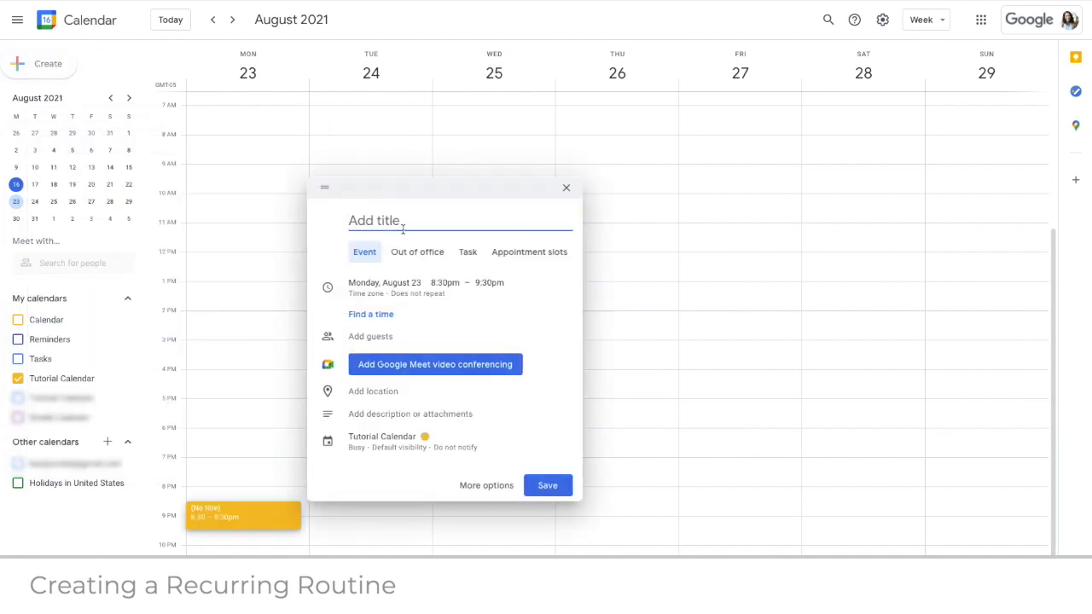
click(488, 487)
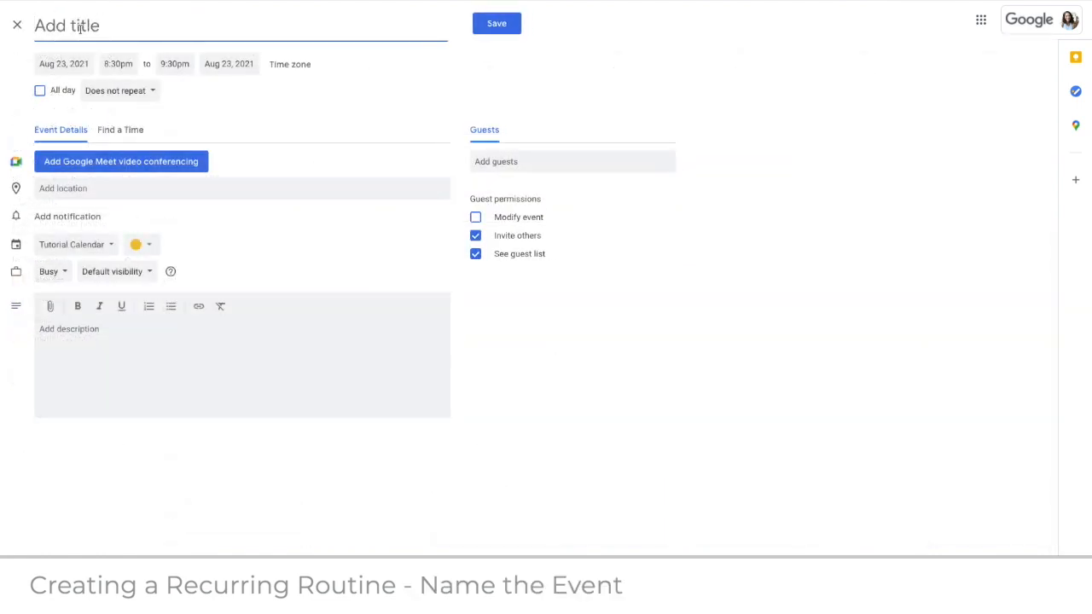
text(Meal Planning)
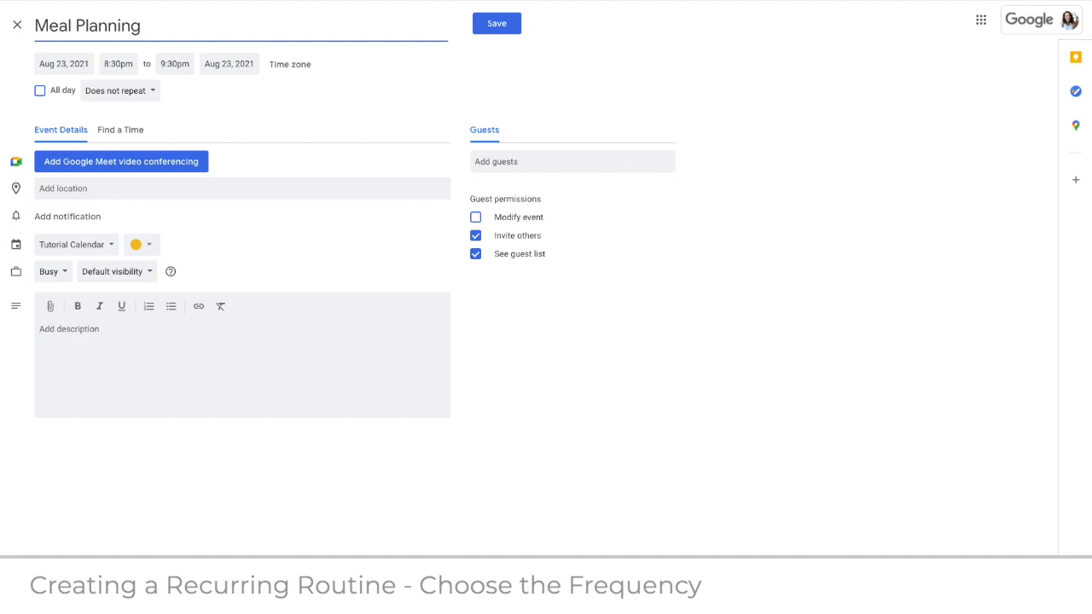
Set the event date to Aug 22, 2021 and make it repeat weekly on Sunday.
click(76, 65)
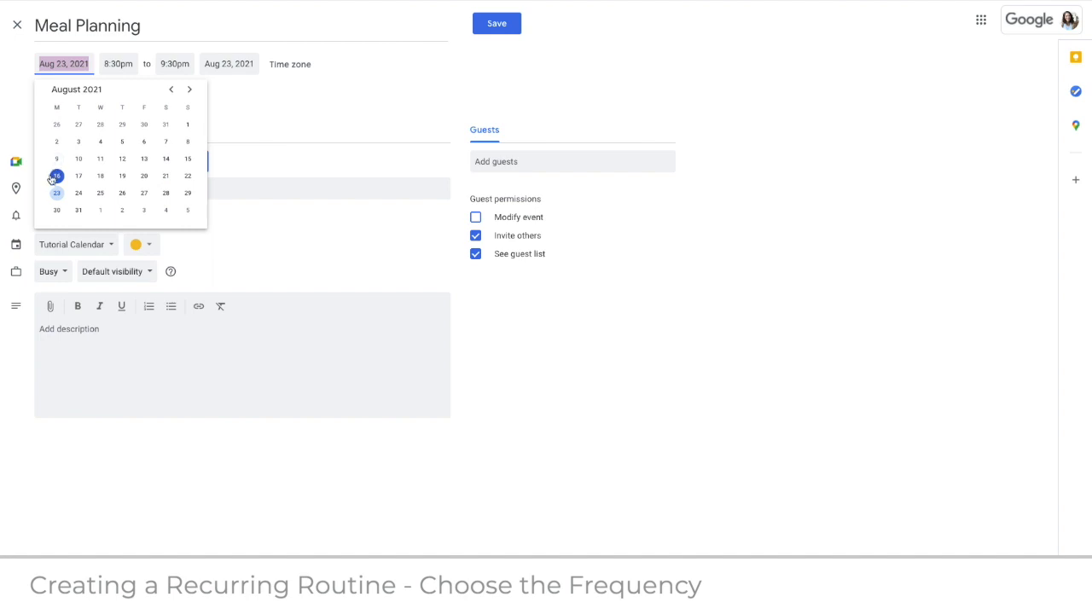
click(188, 175)
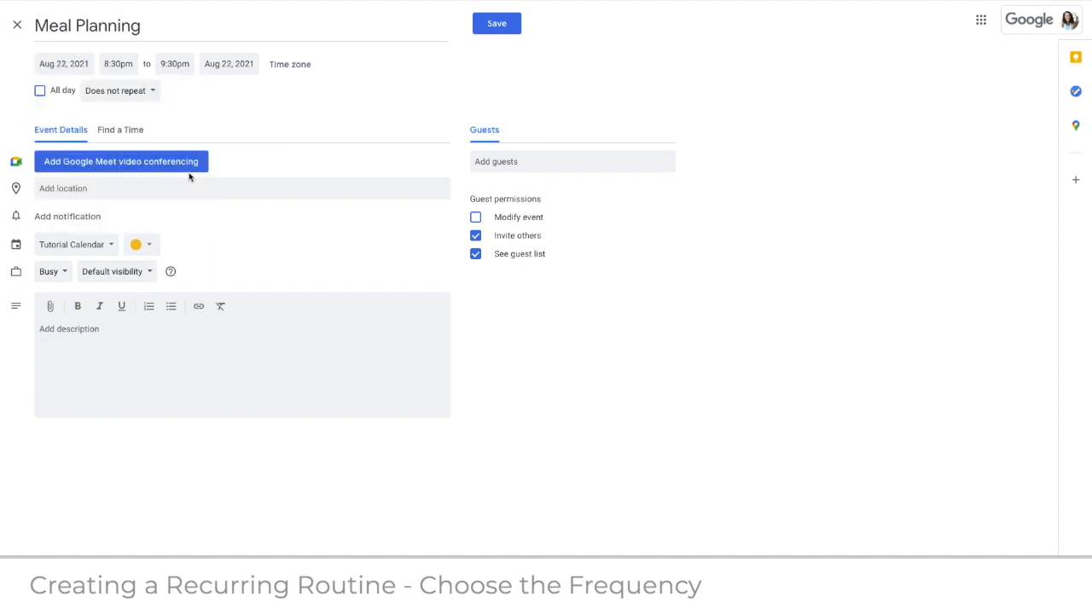
click(125, 89)
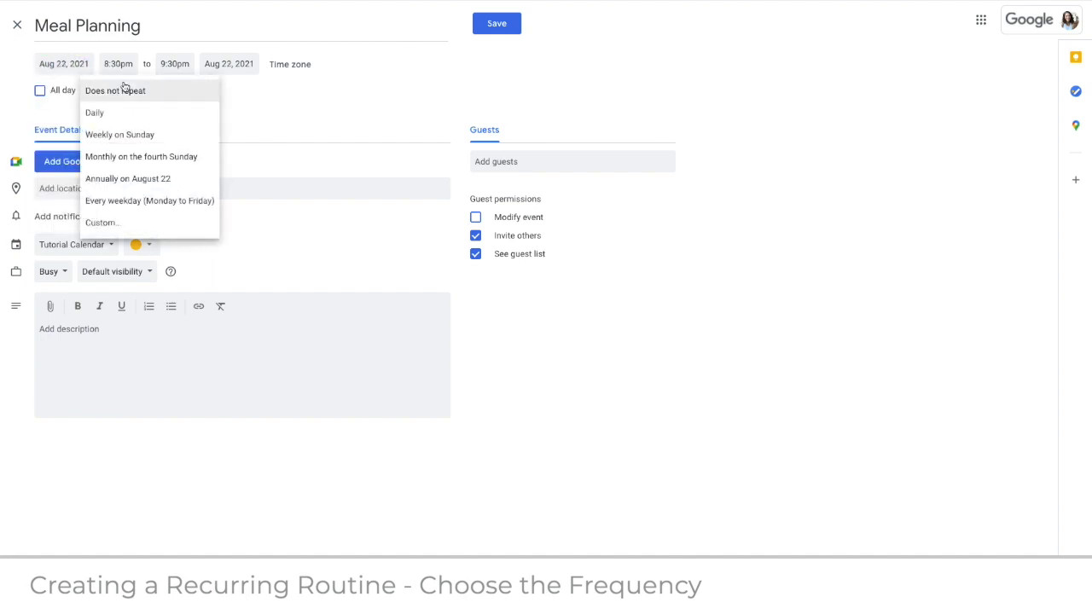
click(128, 136)
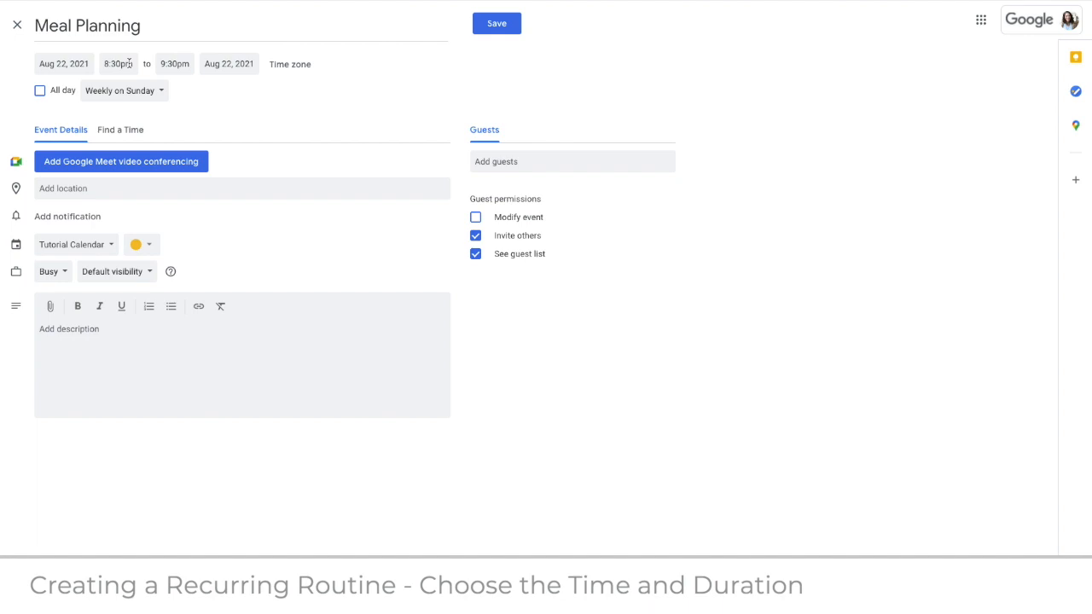
Set the event's start time to 11:00am and its end time to 11:30am, keeping the weekly Sunday recurrence.
click(129, 63)
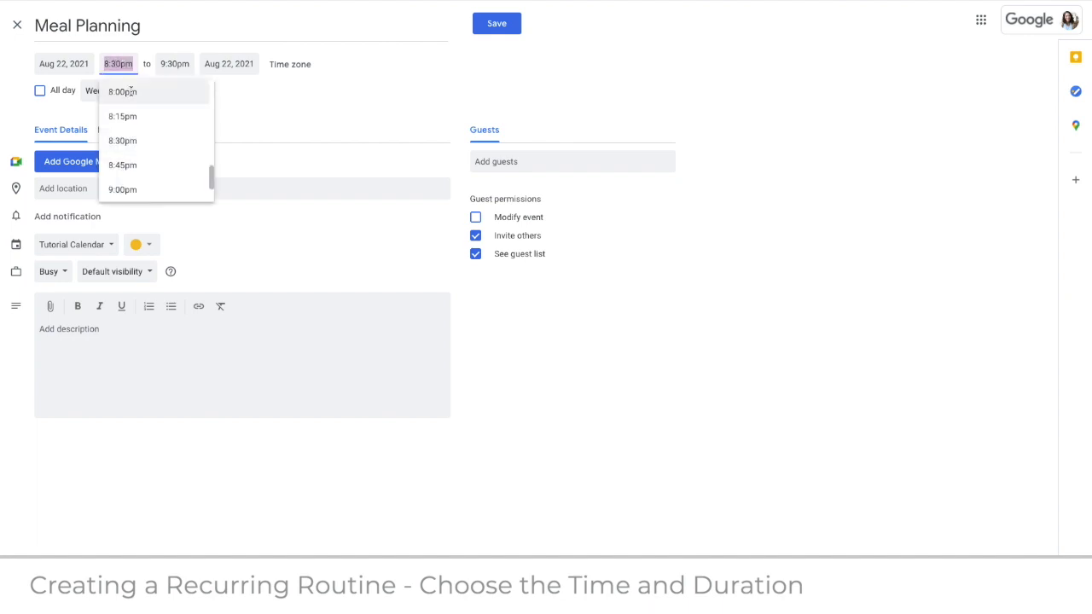
scroll(132, 96, up, 5)
scroll(132, 96, up, 8)
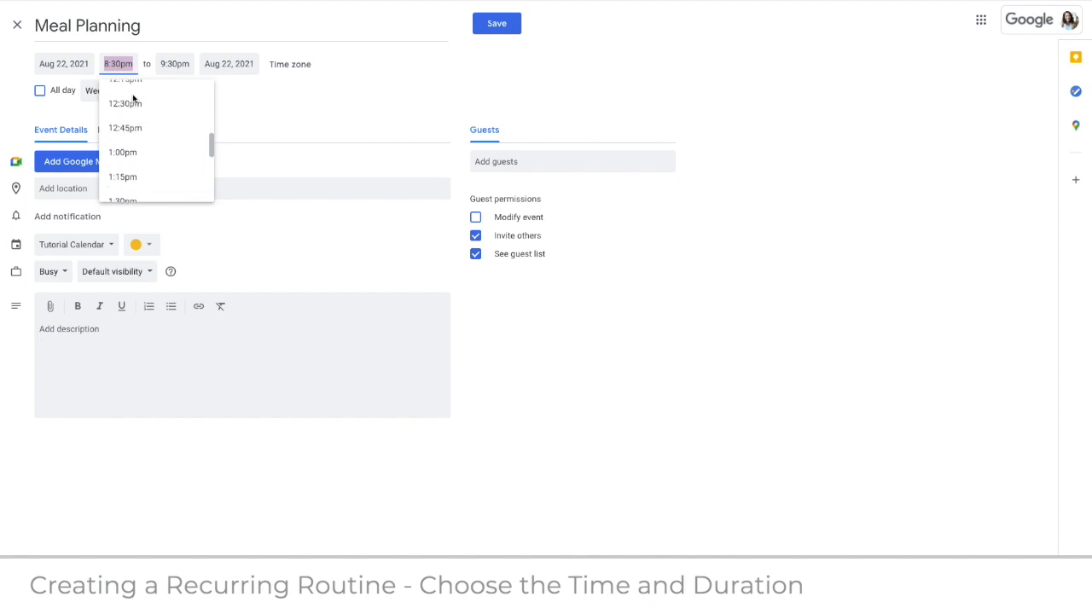
click(132, 95)
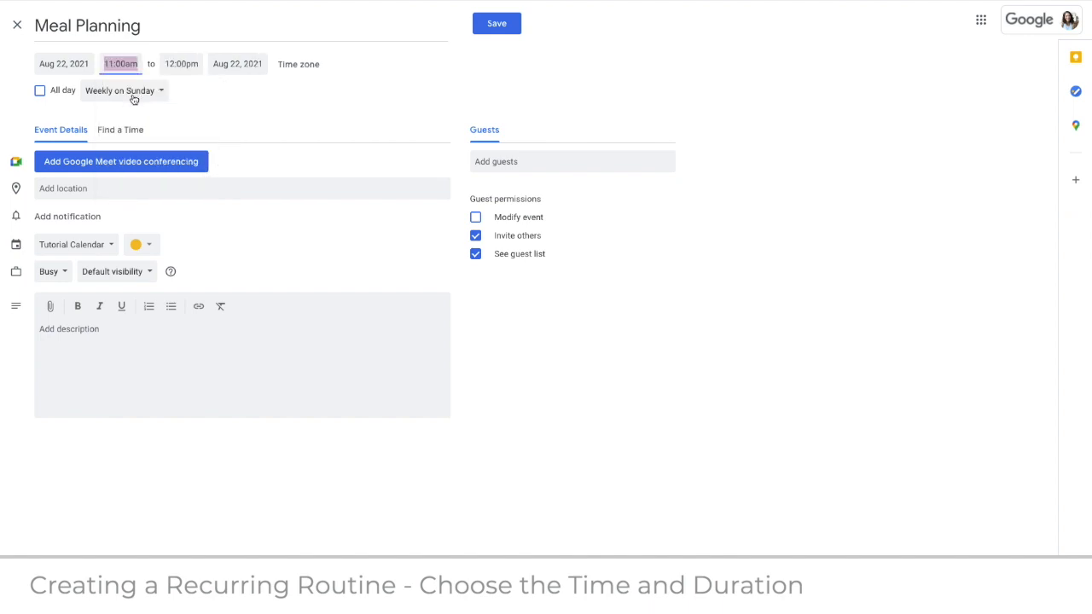
click(180, 64)
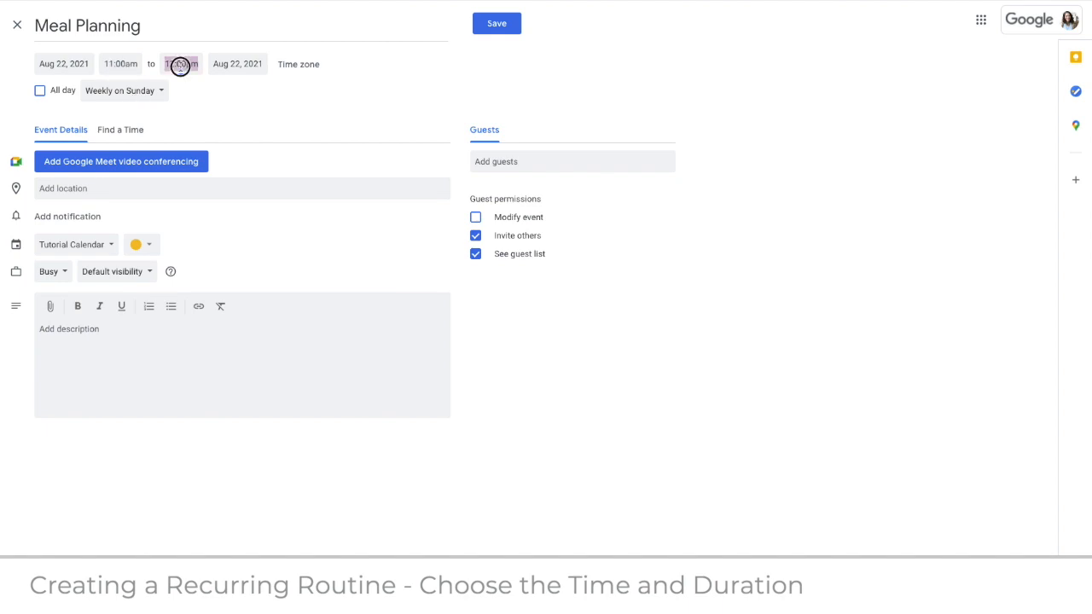
click(195, 94)
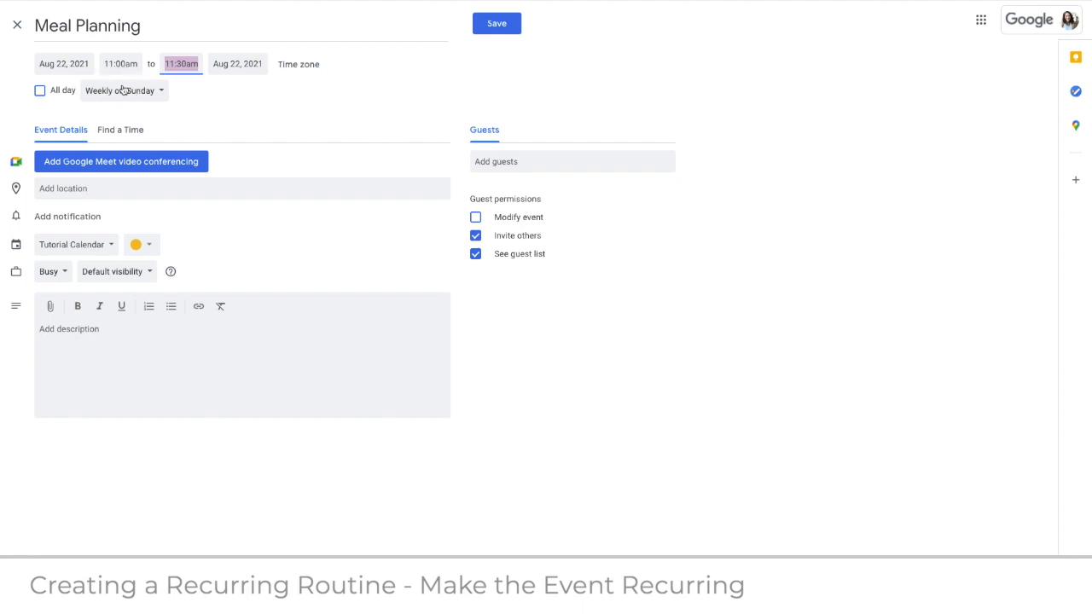
click(124, 89)
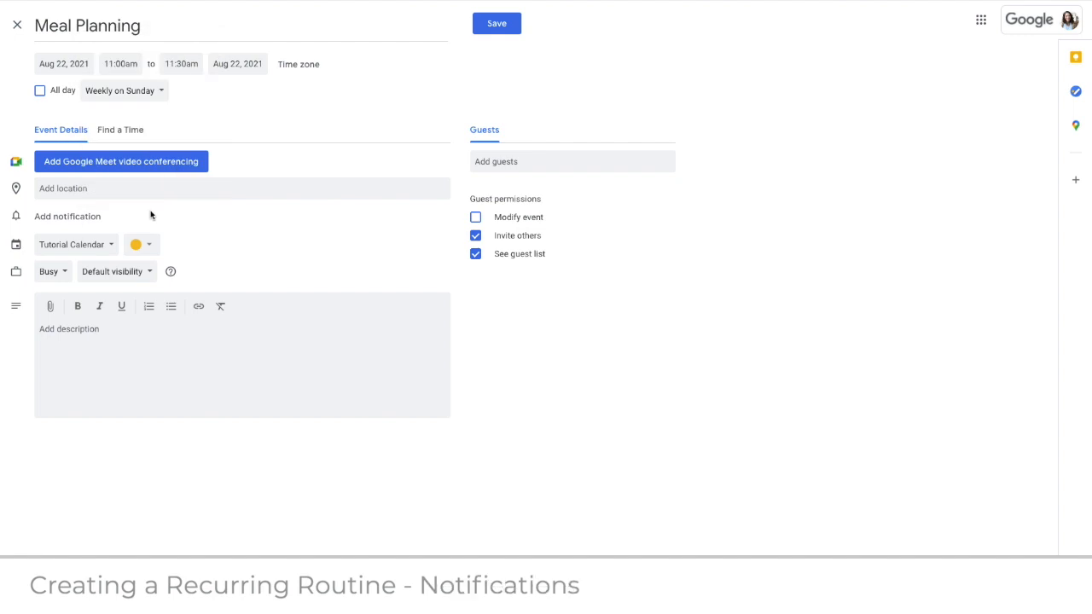
Add a 10-minute notification to the event, review the event colour and keep the availability as Busy.
click(58, 218)
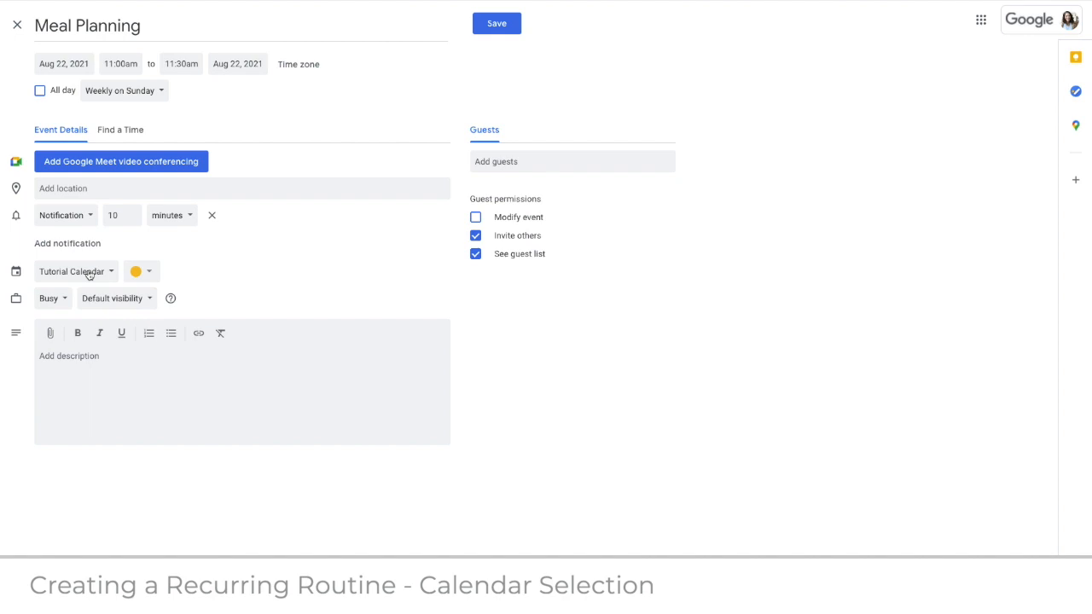
click(141, 274)
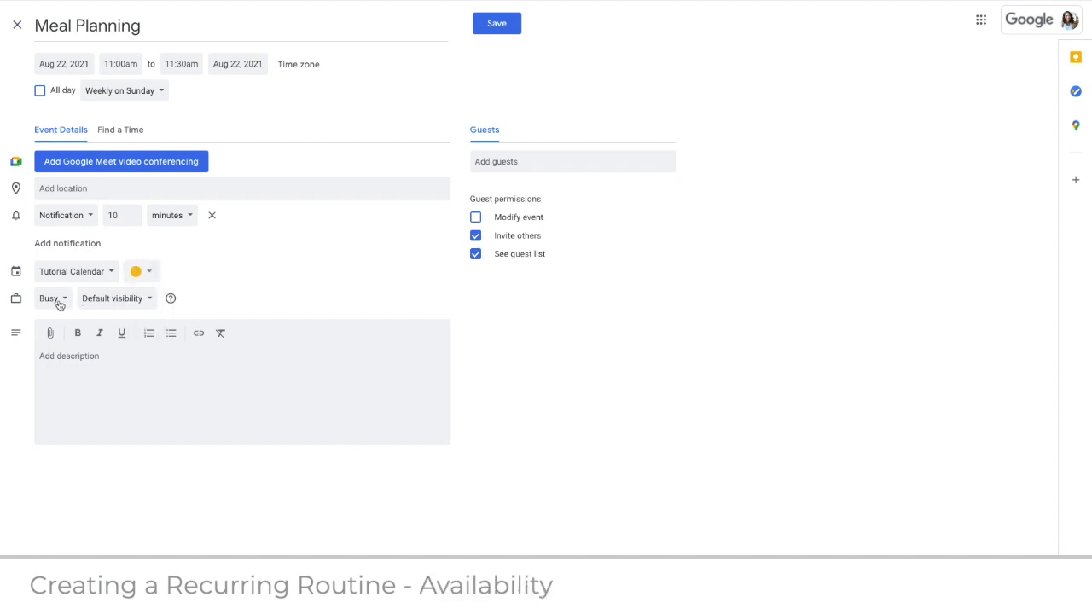
click(60, 306)
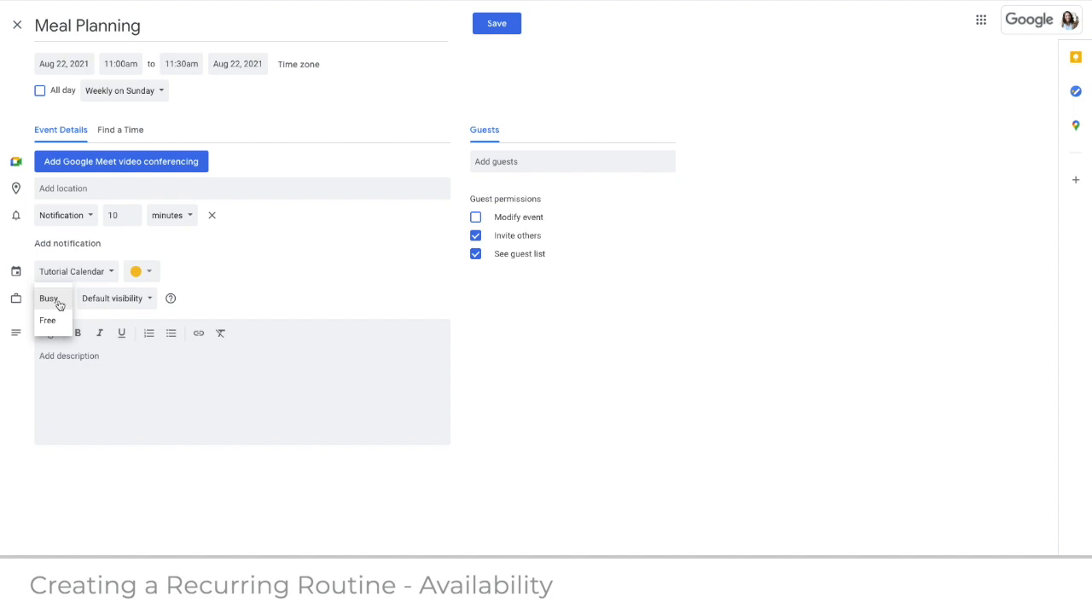
click(48, 298)
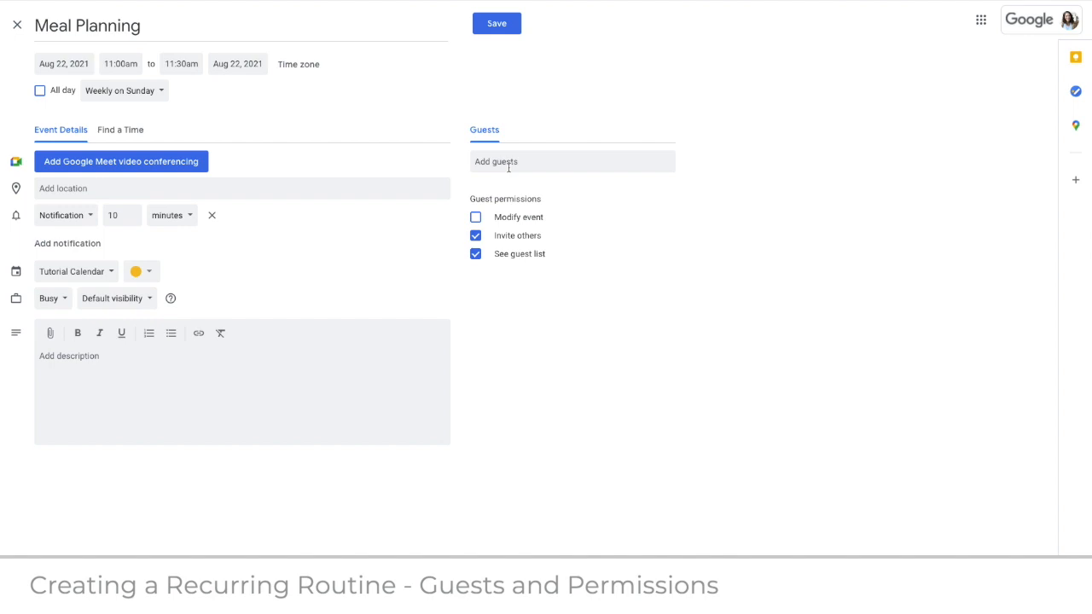
Turn off the guest permissions "Invite others" and "See guest list" for the event.
click(476, 236)
click(476, 257)
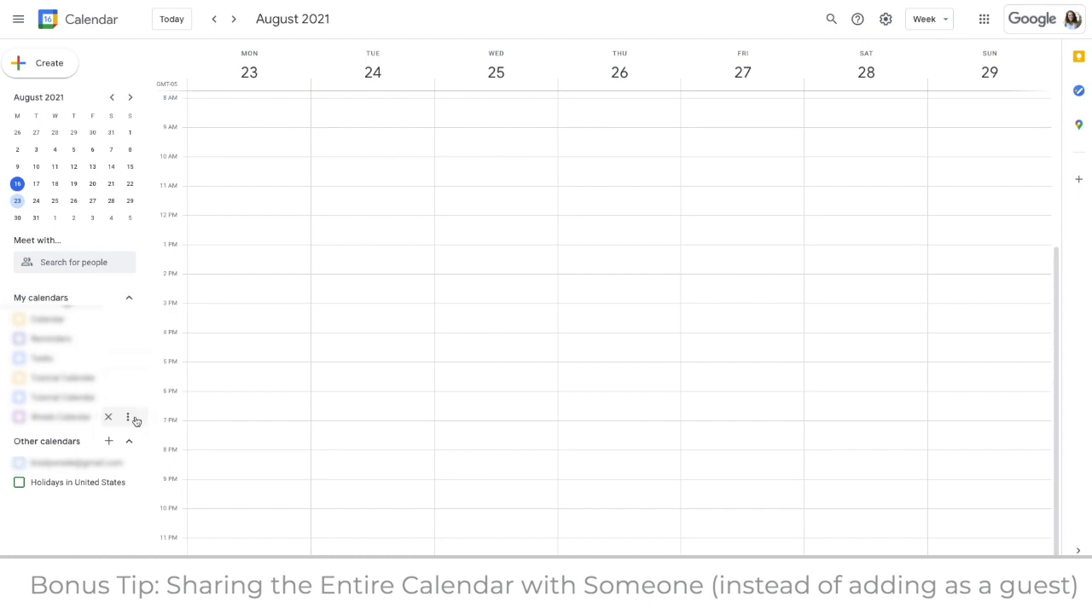
Open the settings and sharing page of a calendar under My calendars and find its section for sharing with specific people.
click(134, 420)
click(163, 465)
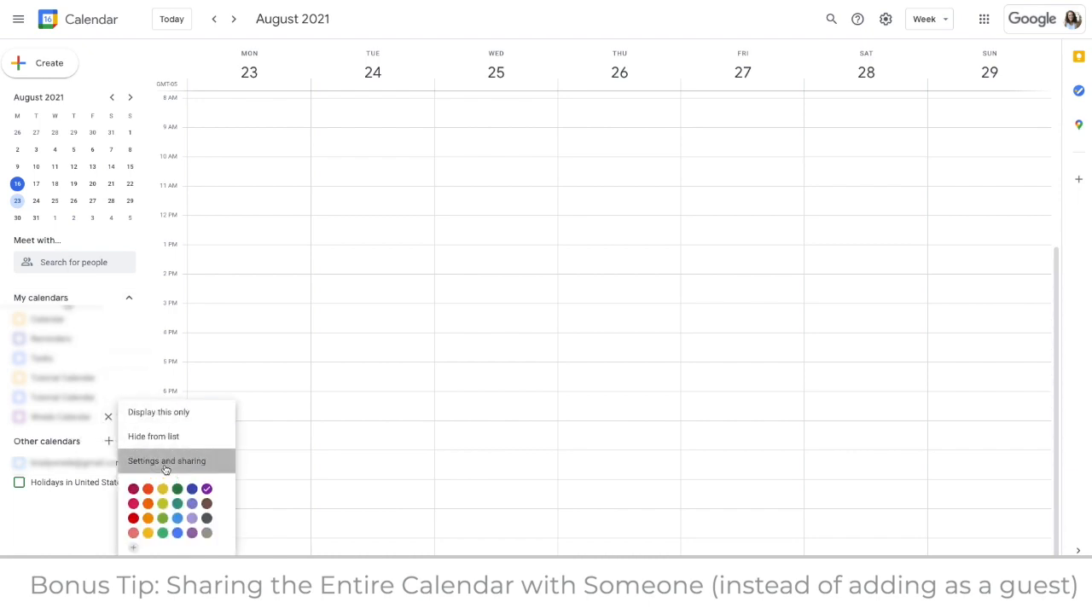
scroll(335, 279, down, 3)
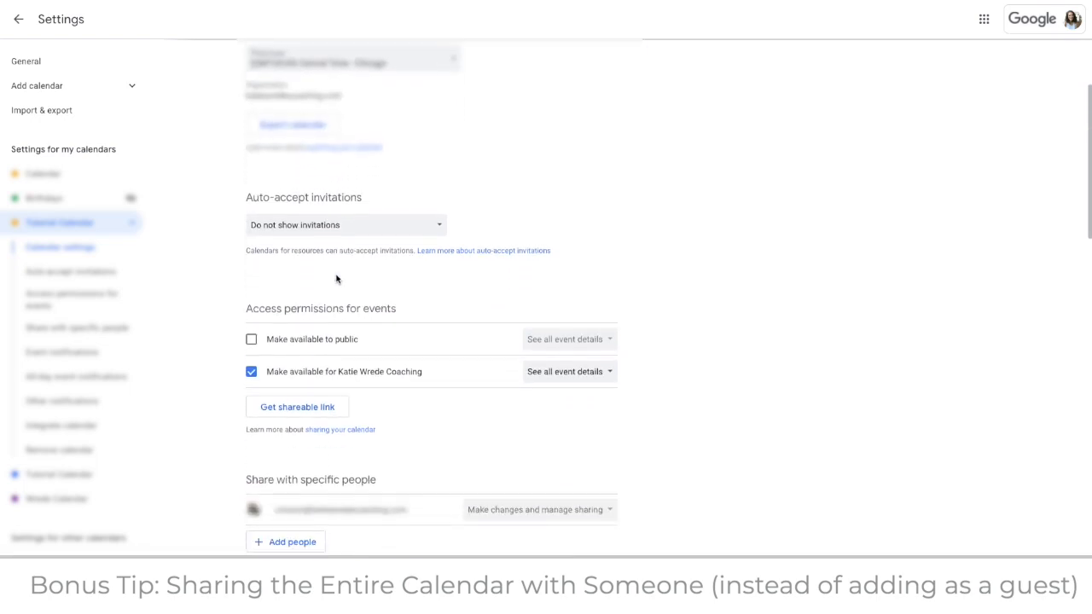
scroll(335, 280, down, 2)
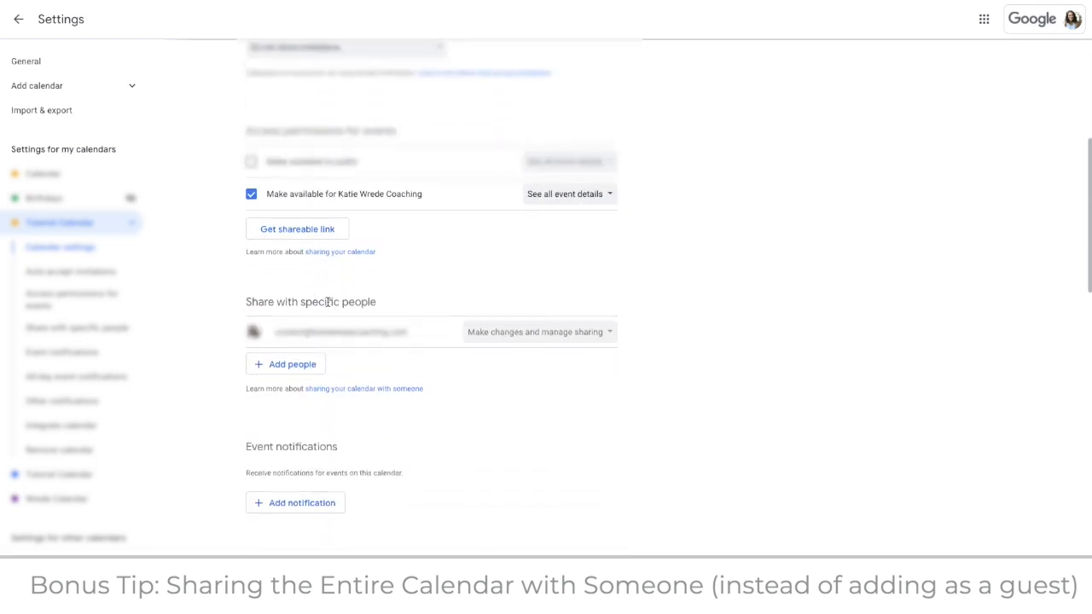
Start sharing the calendar with a specific person by entering a recipient, and review the available permission levels without sending.
click(292, 368)
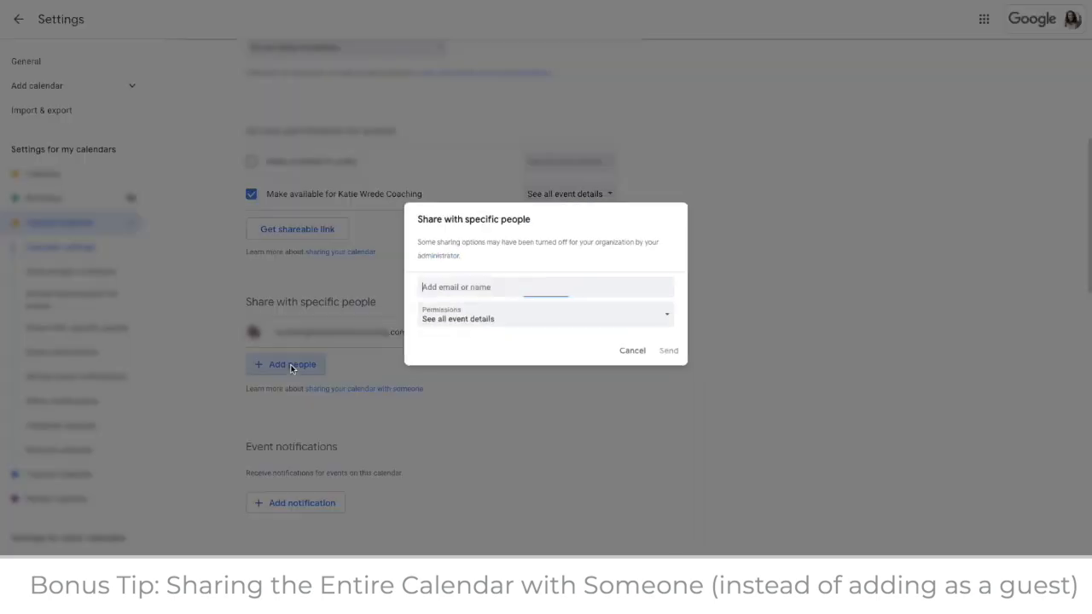
text(test)
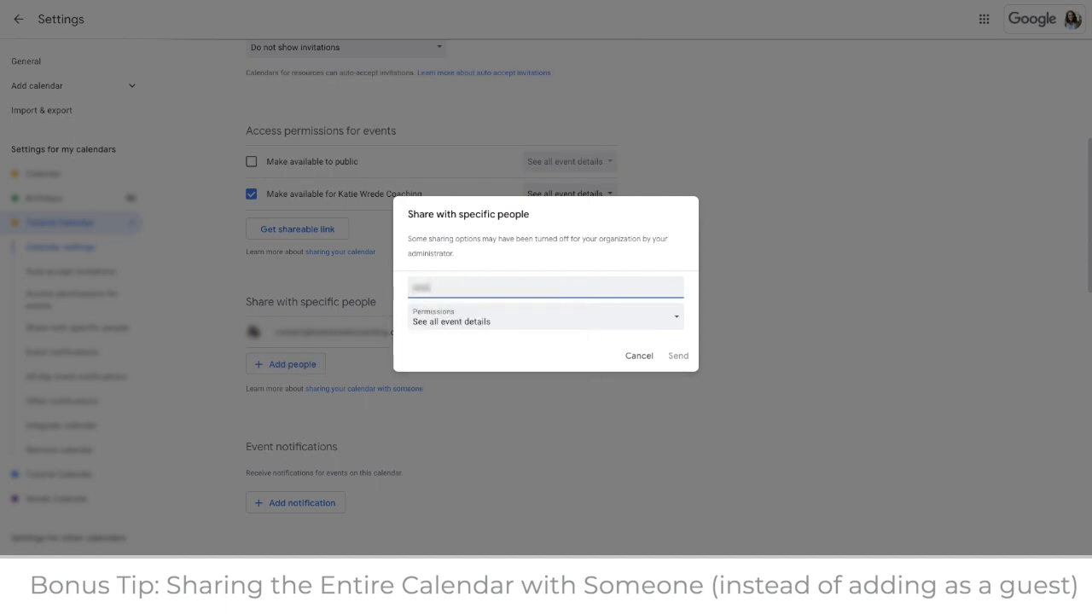
text(user)
click(446, 324)
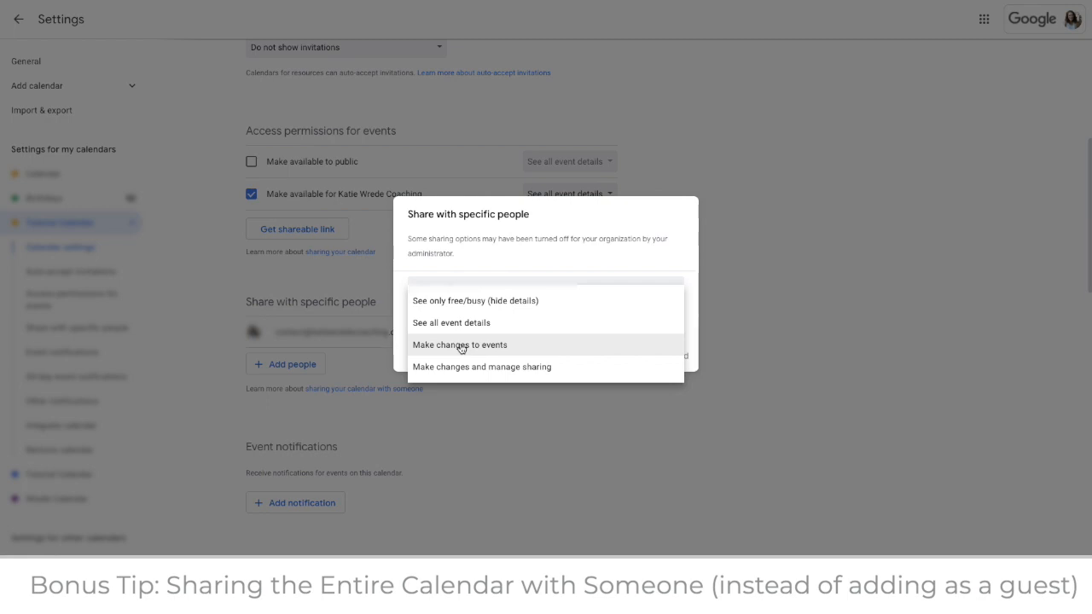
click(496, 269)
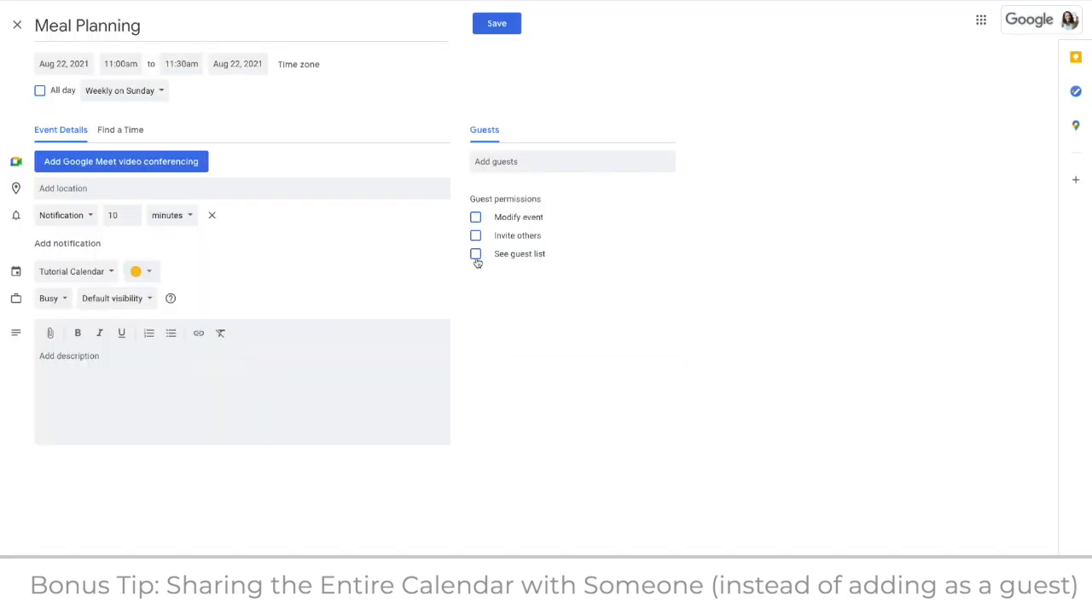
Remove the 10-minute notification from the Meal Planning event.
click(210, 214)
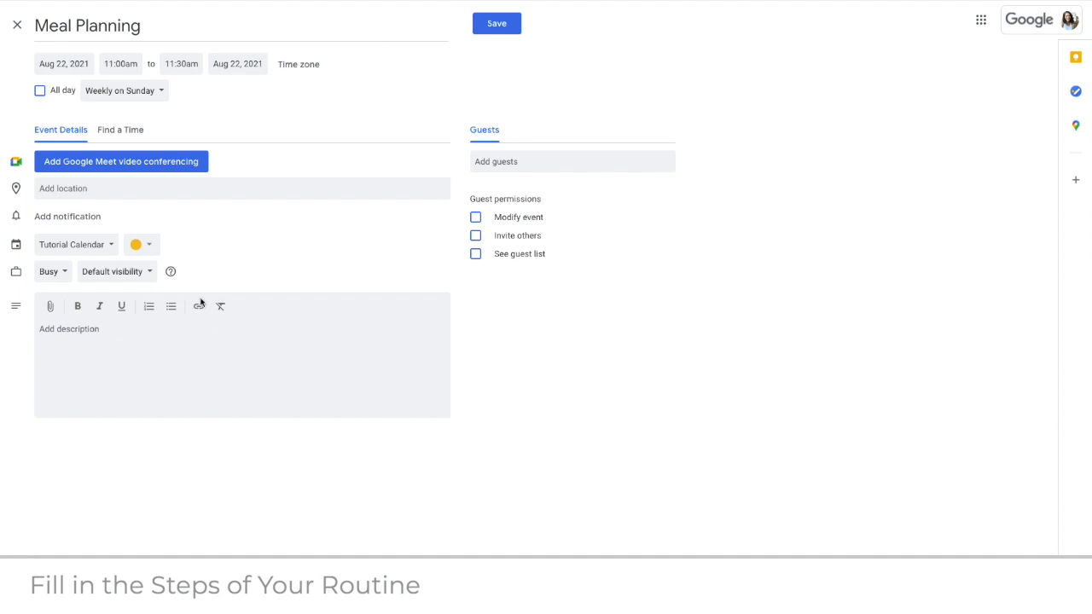
Fill the event description with a numbered list of nine routine steps, from "Open Meal Planner Template and Google Calendar" to "Done!".
click(152, 312)
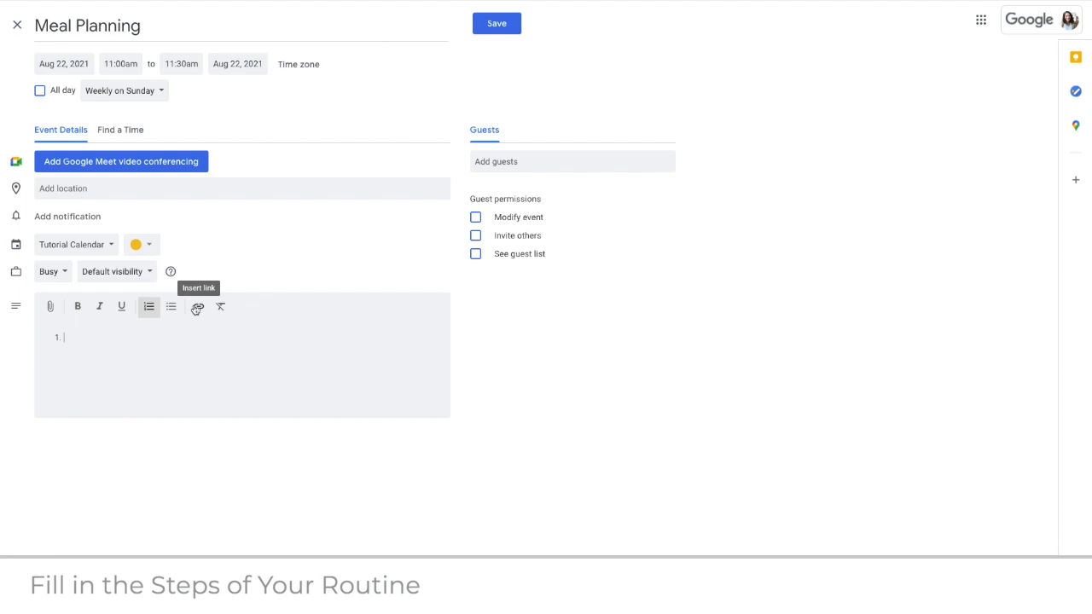
text(Open Meal Planner Template and Google Calendar Plan Out/Verify Meals for the Week *don't forget lunches on weekends! Check the misc shopping list Order groceries on Hyvee Aisles *don't forget small ingredients such as seasoning, cheese, etc. Verify everything and don't assume. Schedule grocery pickup for Sundays at 6pm. Add grocery pickup date on google calendar Put reminders on calendar when ingredients need to be put out of fridge Put reminders on calendar if anything needs to be prepped beforehand for the meal Done!🎉)
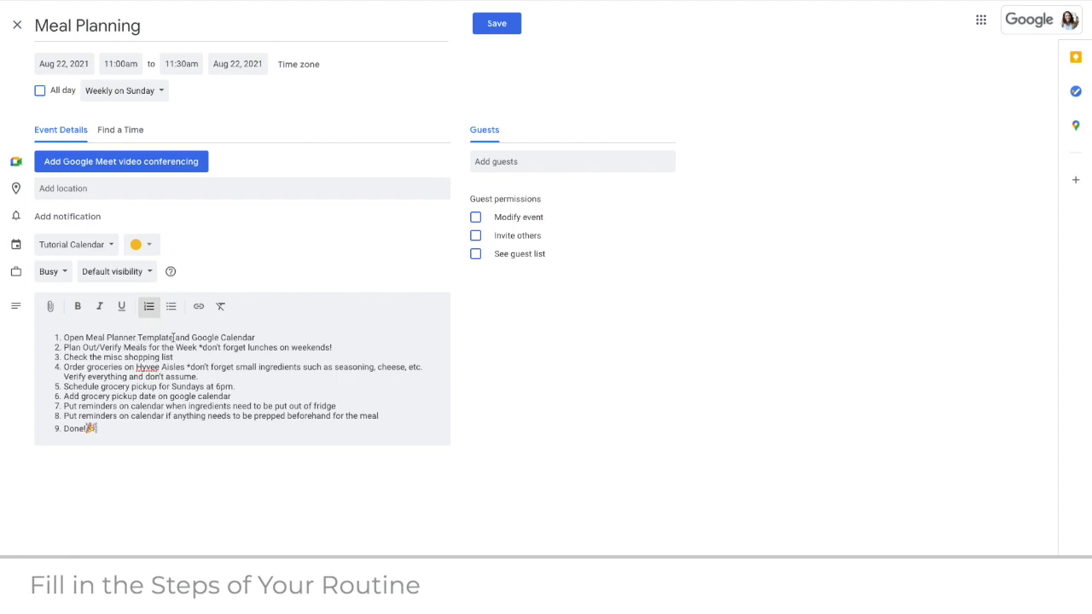
drag(173, 338, 89, 336)
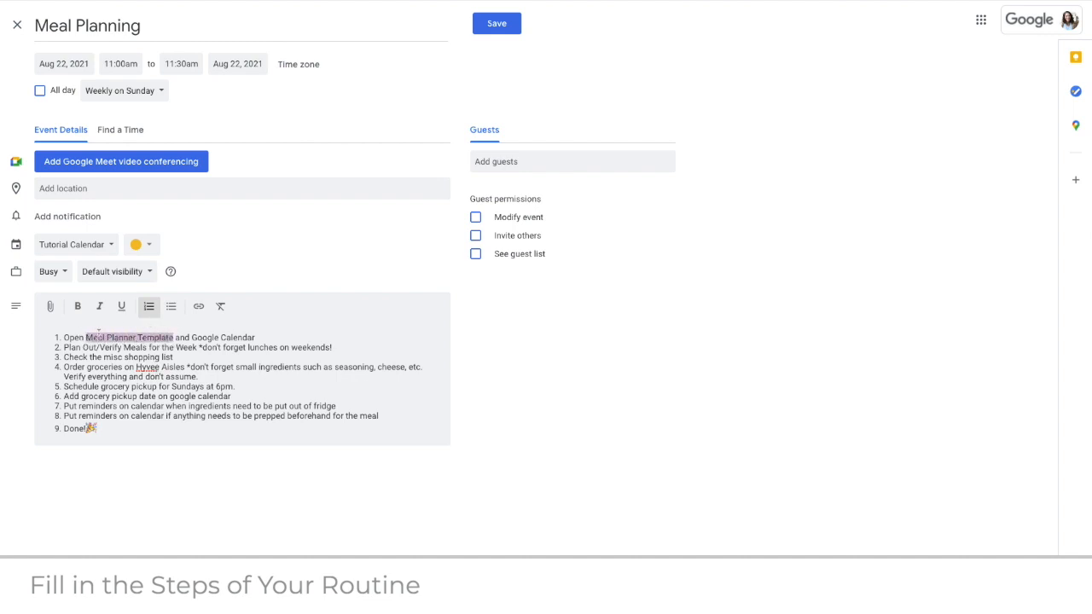
click(201, 307)
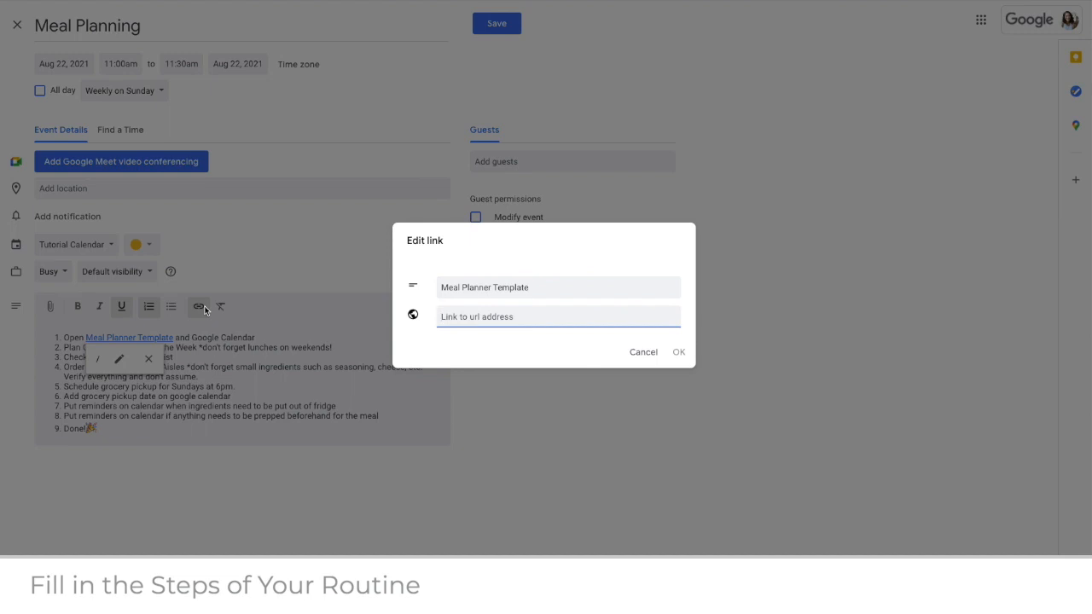
text(www.katiewredecoaching.com)
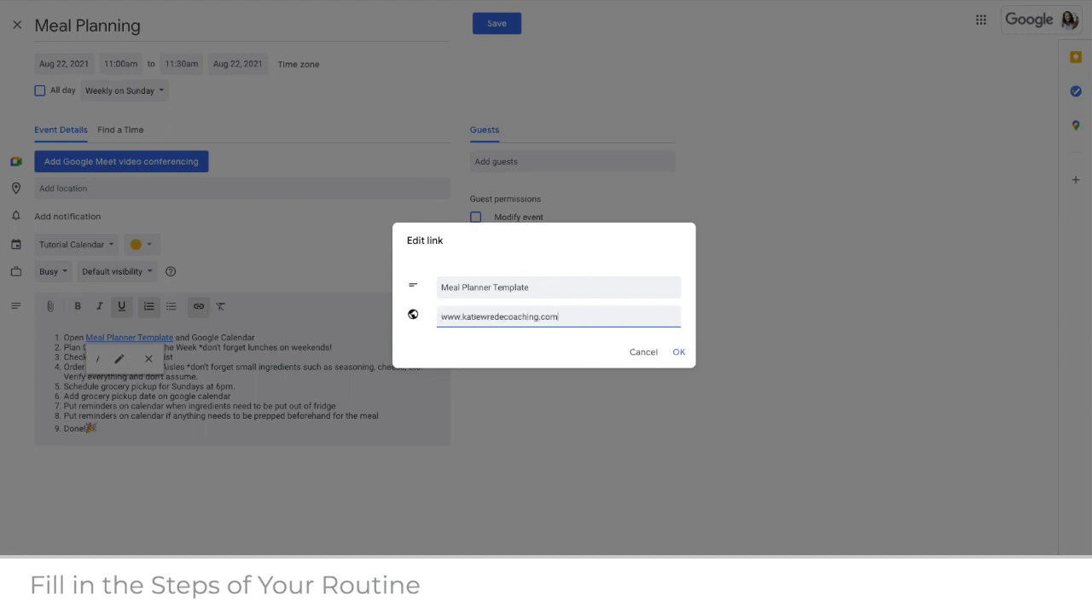
click(676, 353)
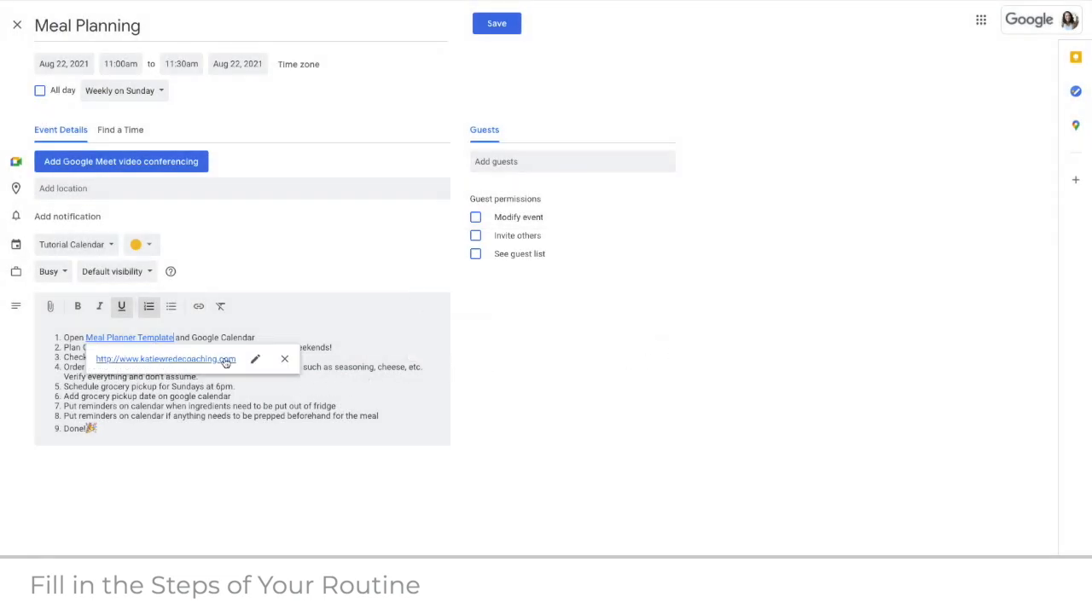
click(234, 420)
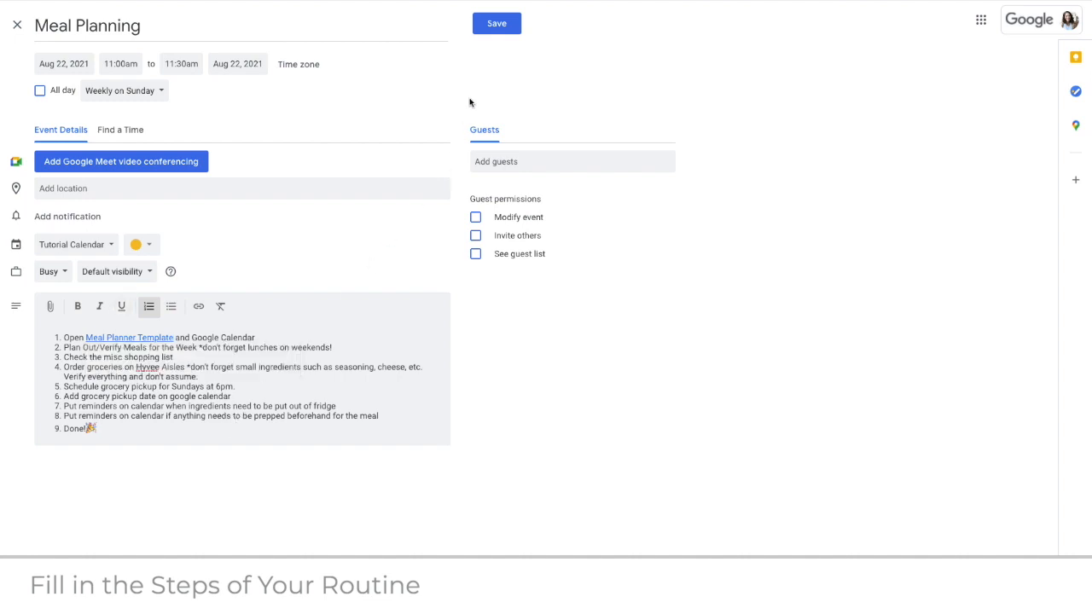
click(497, 26)
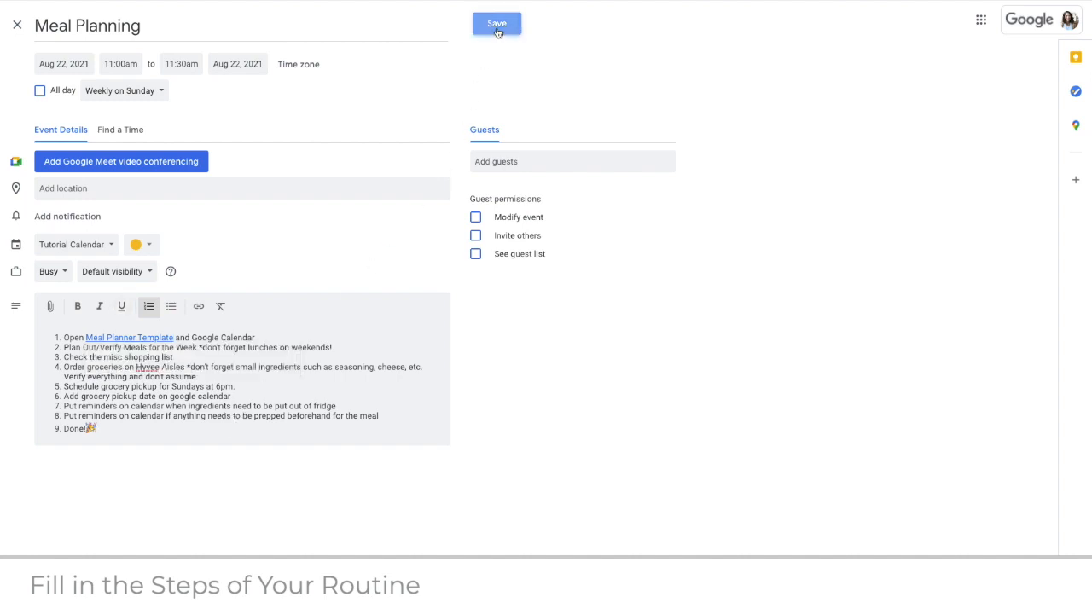
Browse the following weeks to check that the Meal Planning event repeats every Sunday.
click(233, 20)
click(233, 21)
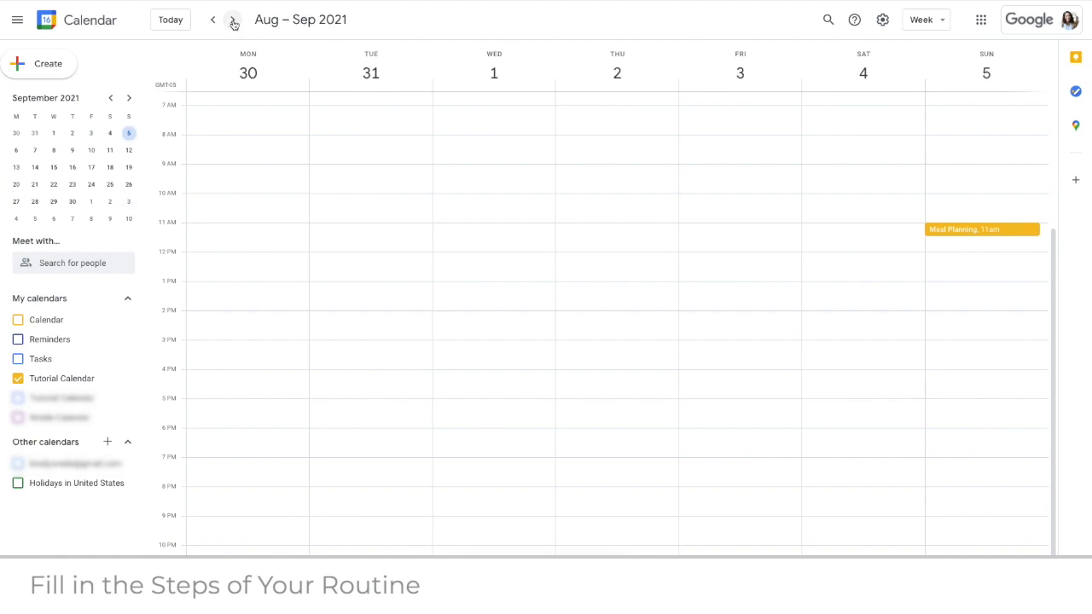
click(233, 20)
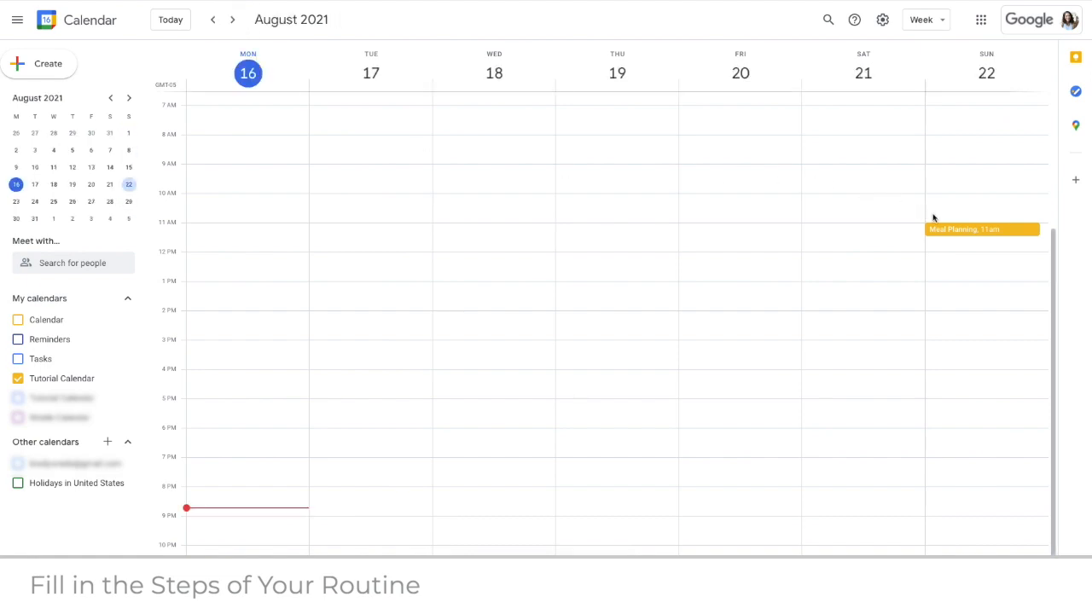
Edit the August 22 Meal Planning event, replacing the party emoji after "Done!" in the description with a red heart.
click(955, 230)
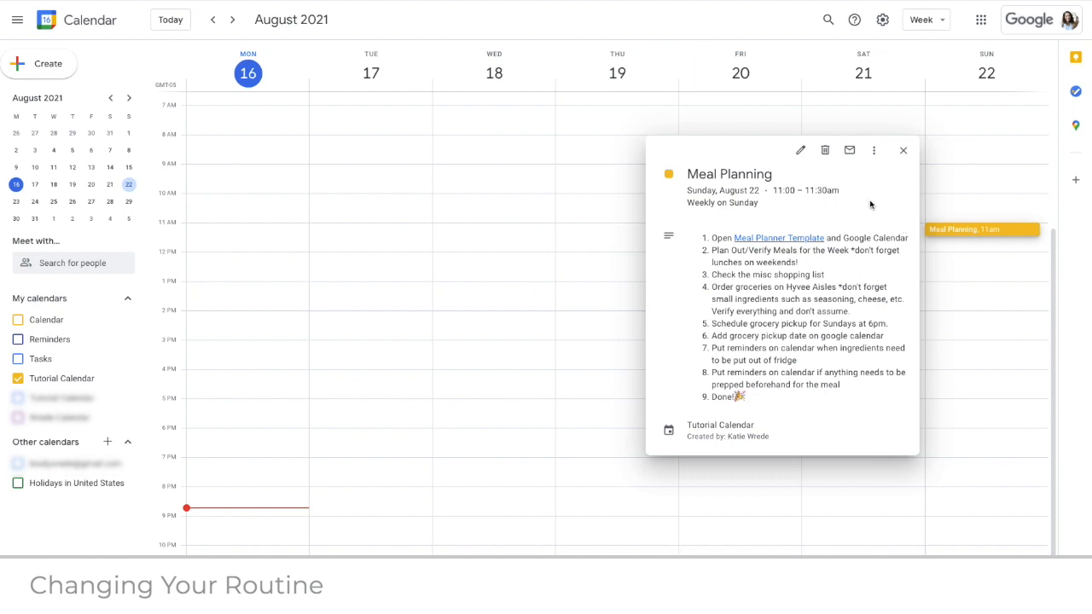
click(800, 152)
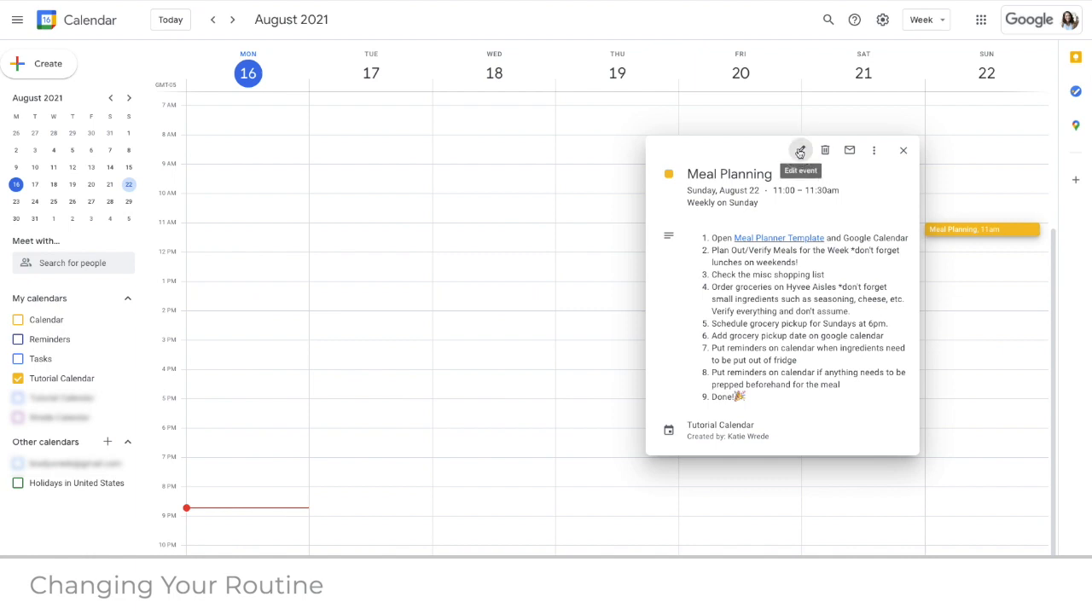
click(85, 429)
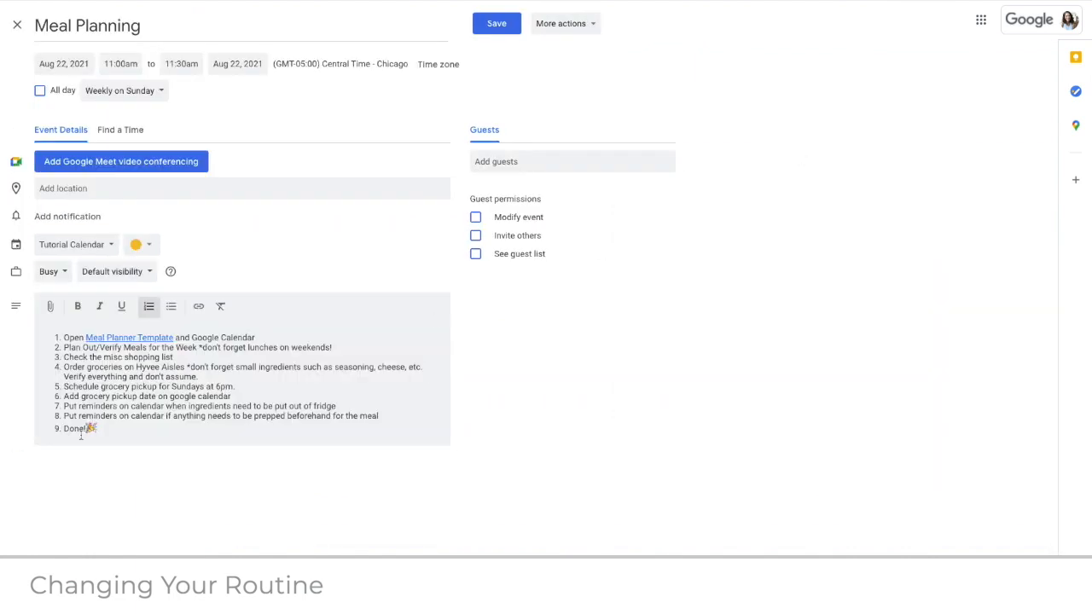
right_click(91, 430)
click(112, 354)
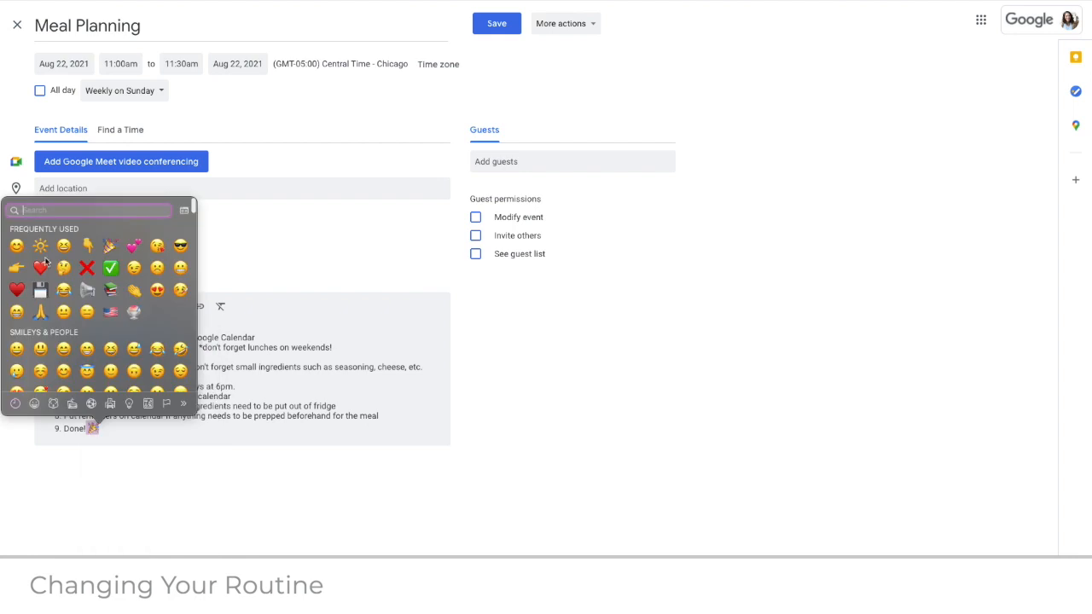
click(44, 266)
Set the Meal Planning start time to 11:15am, save the changes for this event only, and check the following week.
click(133, 68)
click(128, 167)
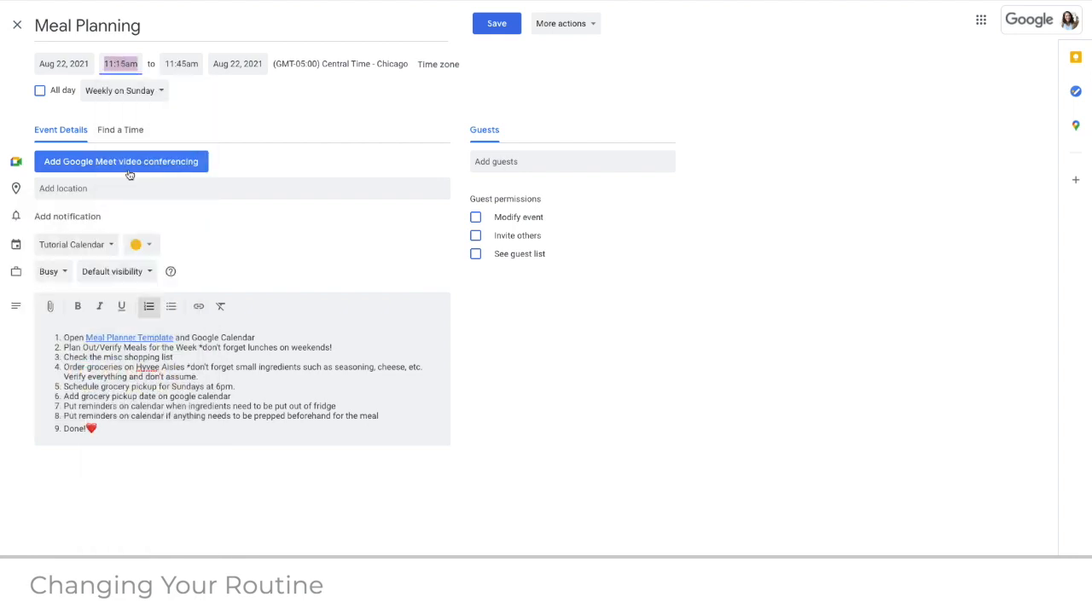
click(497, 24)
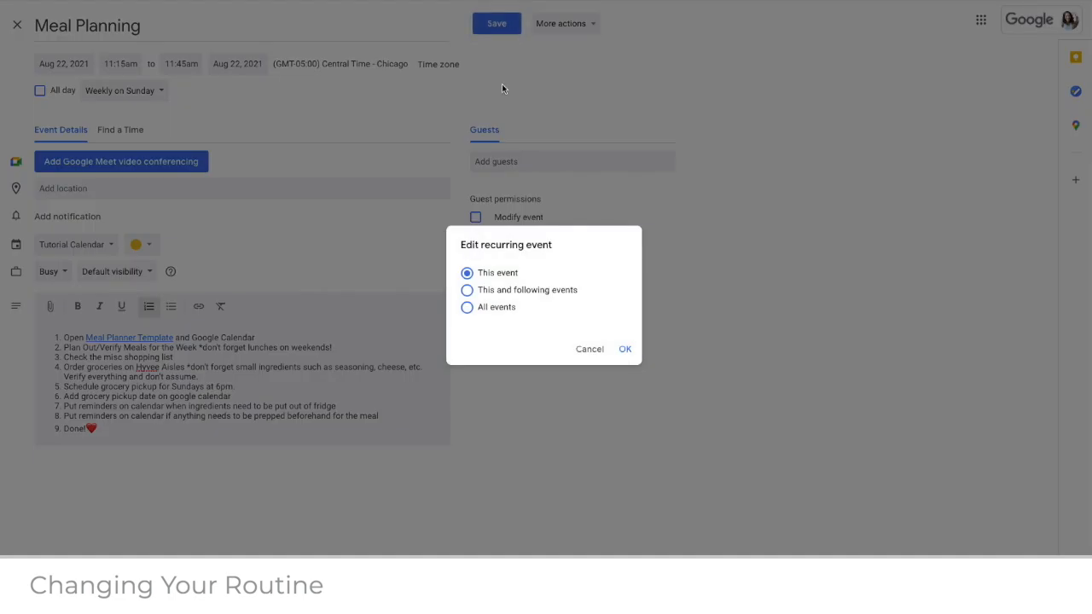
click(500, 291)
click(500, 313)
click(491, 274)
click(625, 351)
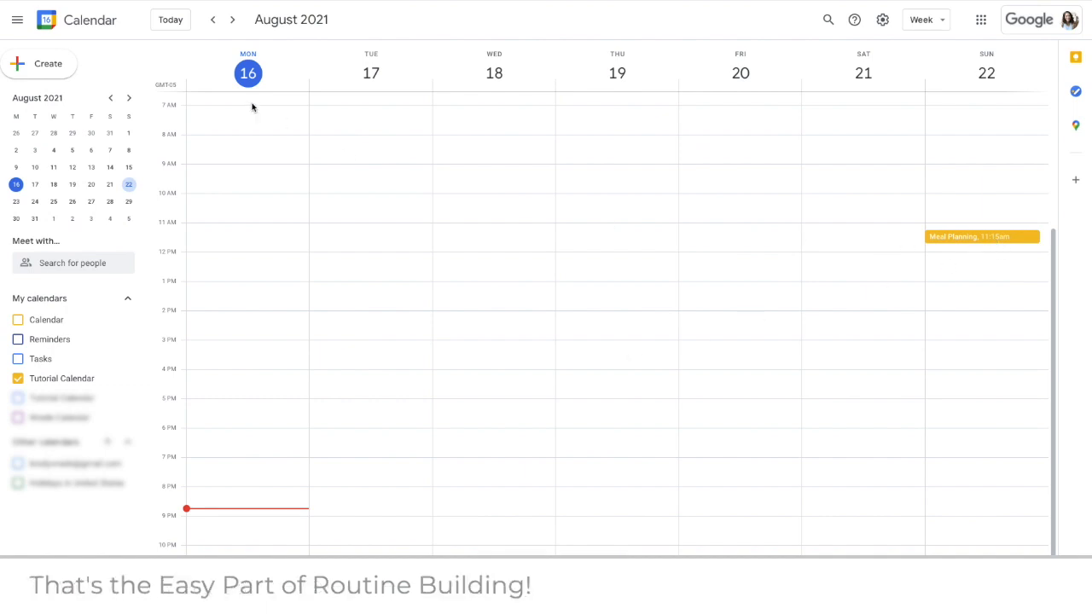
click(232, 20)
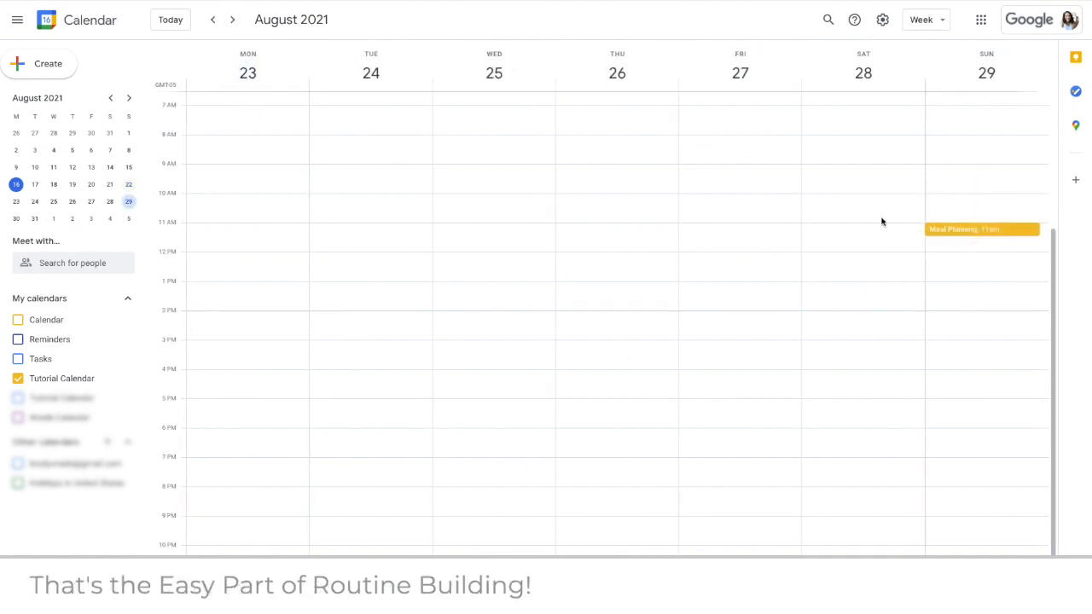